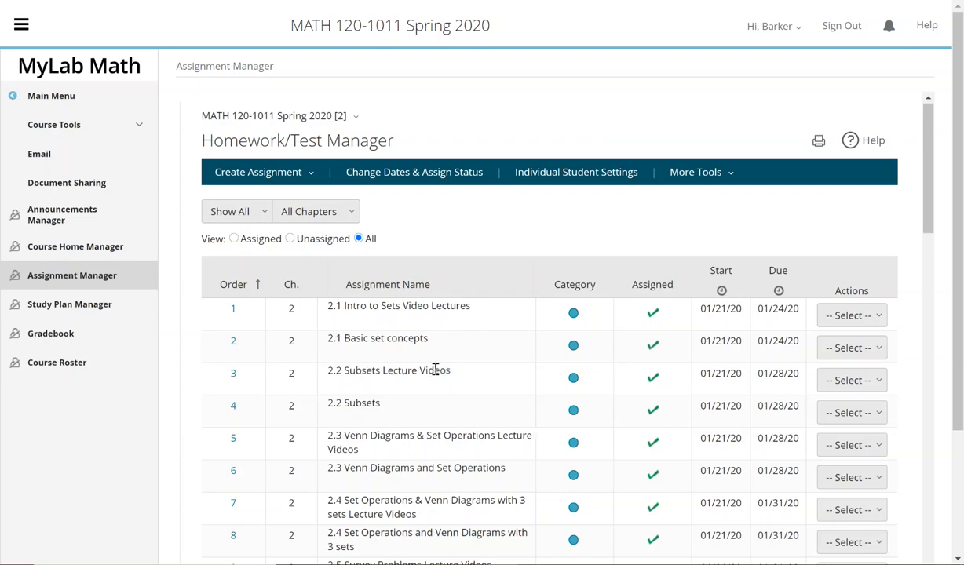
- Open the 2.1 Intro to Sets Video Lectures assignment and briefly play its Introduction to Sets video
{"action": "left_click", "coordinate": [828, 317]}
{"action": "left_click", "coordinate": [817, 481]}
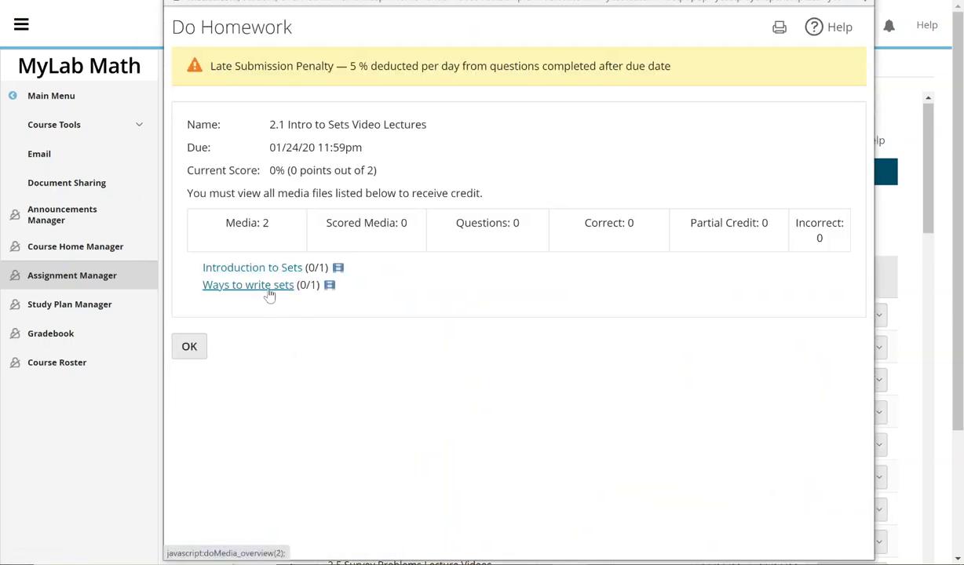
{"action": "left_click", "coordinate": [274, 270]}
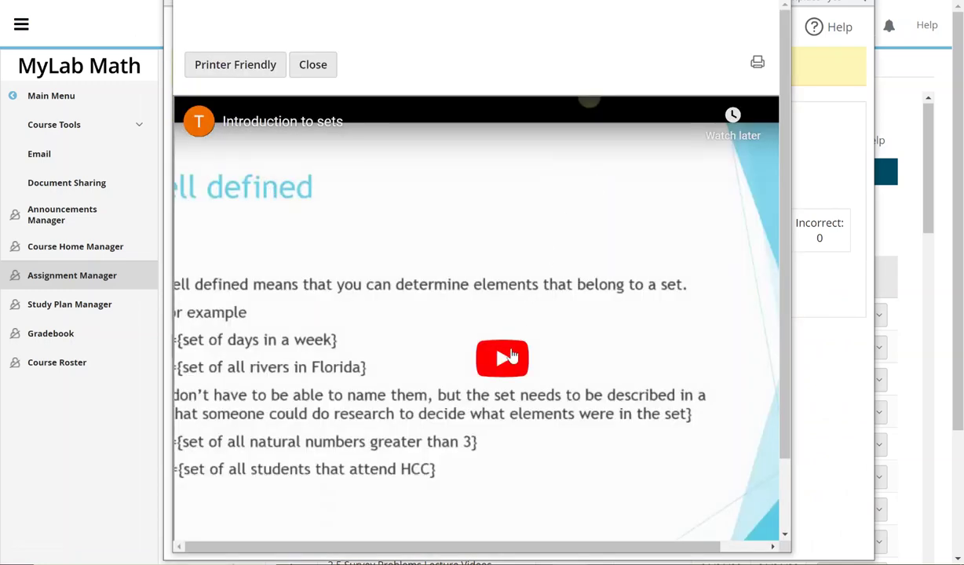
{"action": "left_click", "coordinate": [511, 355]}
{"action": "scroll", "coordinate": [510, 355], "scroll_direction": "down", "scroll_amount": 1}
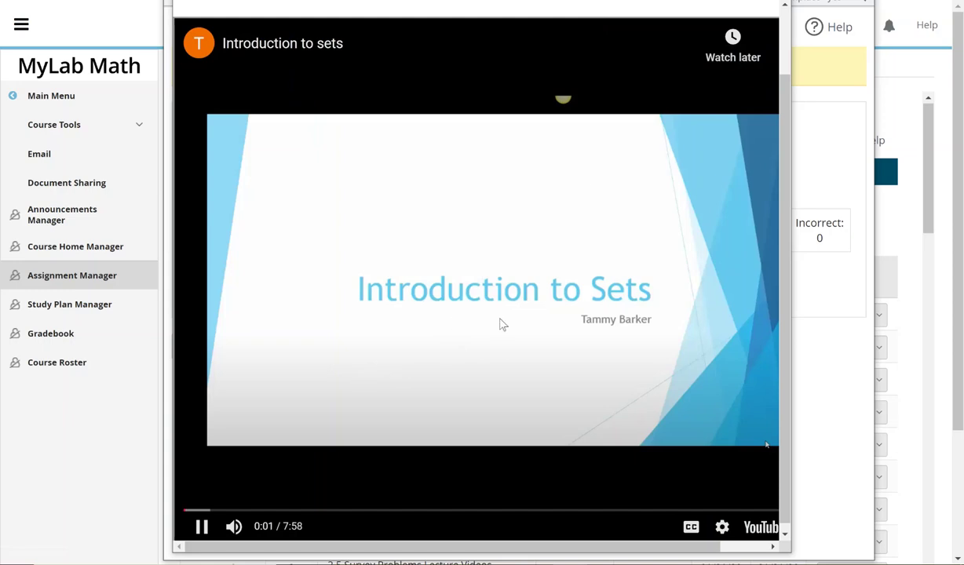
{"action": "left_click", "coordinate": [201, 526]}
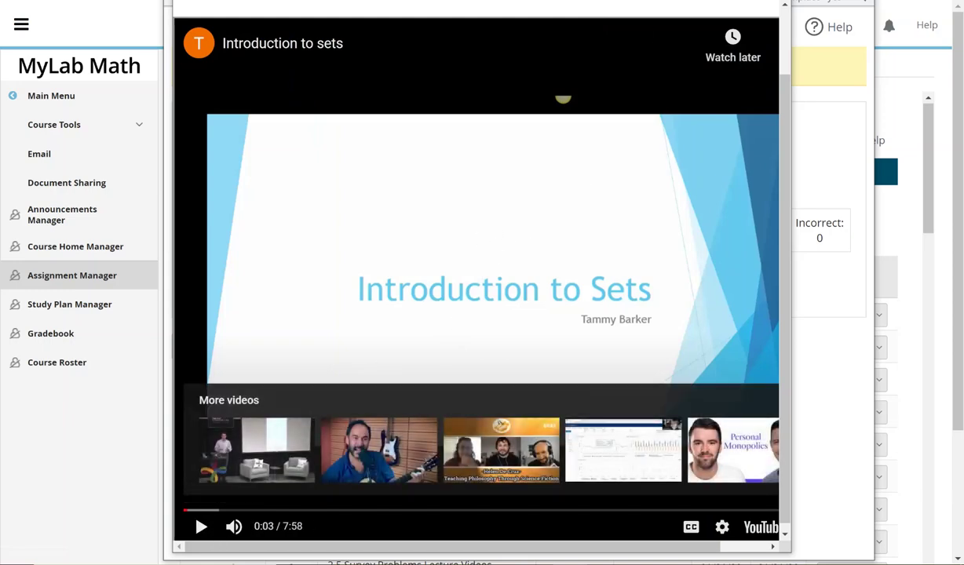
{"action": "key", "text": "Escape"}
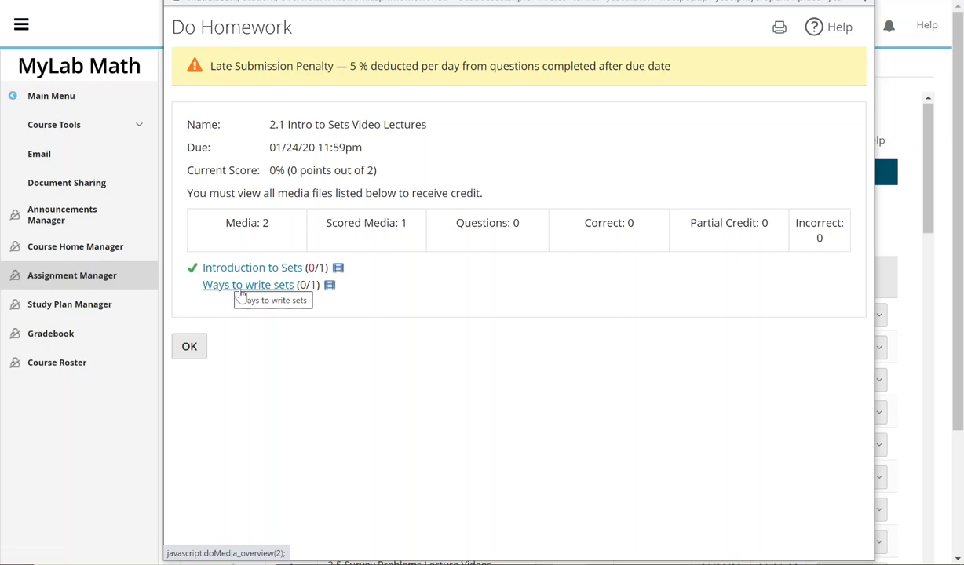
- View the Ways to write sets video, then close it and return to the assignment list
{"action": "left_click", "coordinate": [240, 291]}
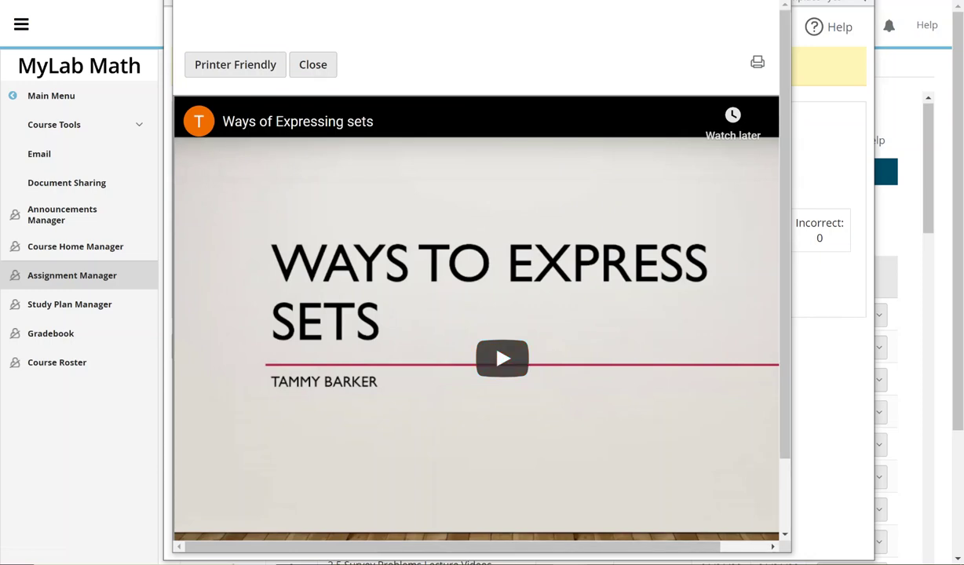
{"action": "key", "text": "ctrl+w"}
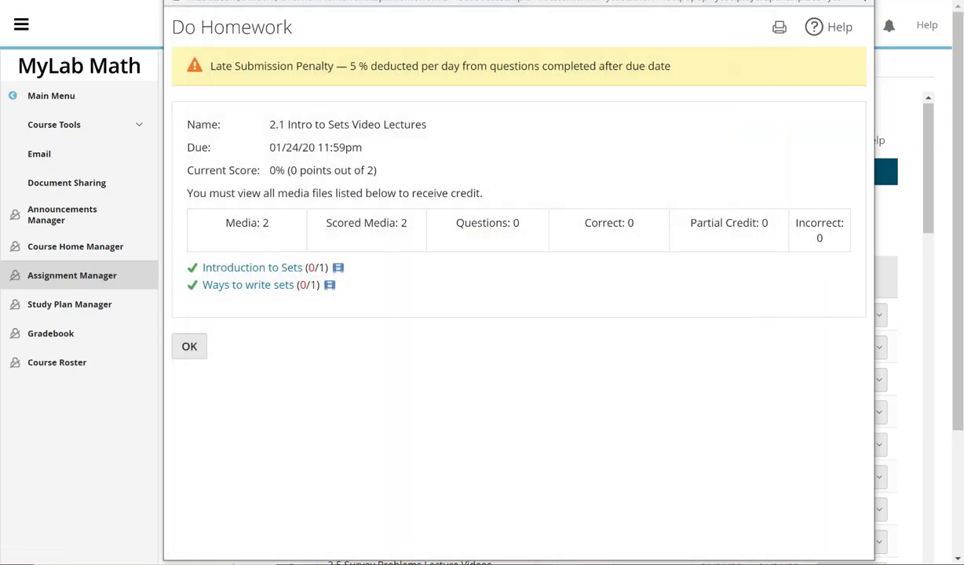
{"action": "left_click", "coordinate": [192, 353]}
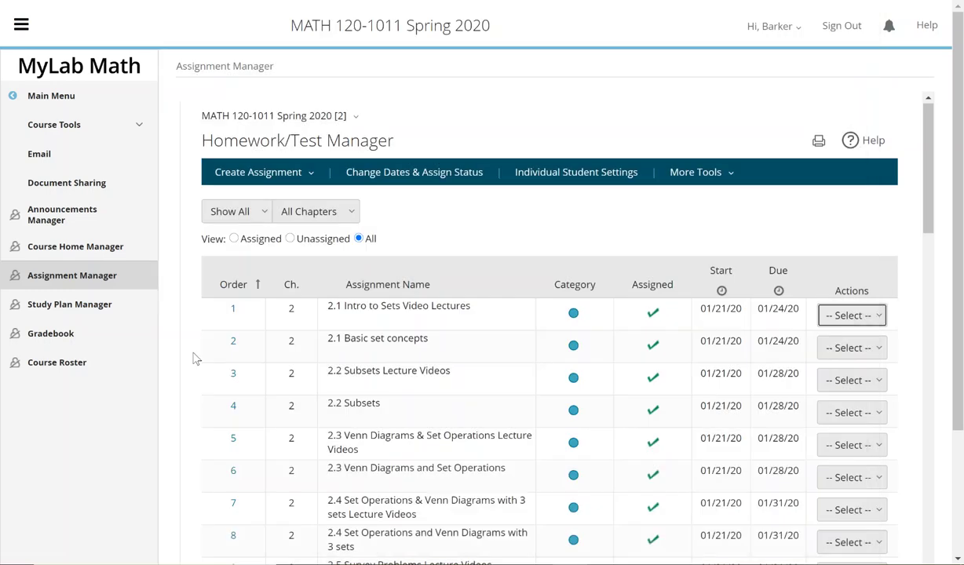
- Create a new homework assignment named Trial and proceed to its media and question selection
{"action": "left_click", "coordinate": [306, 176]}
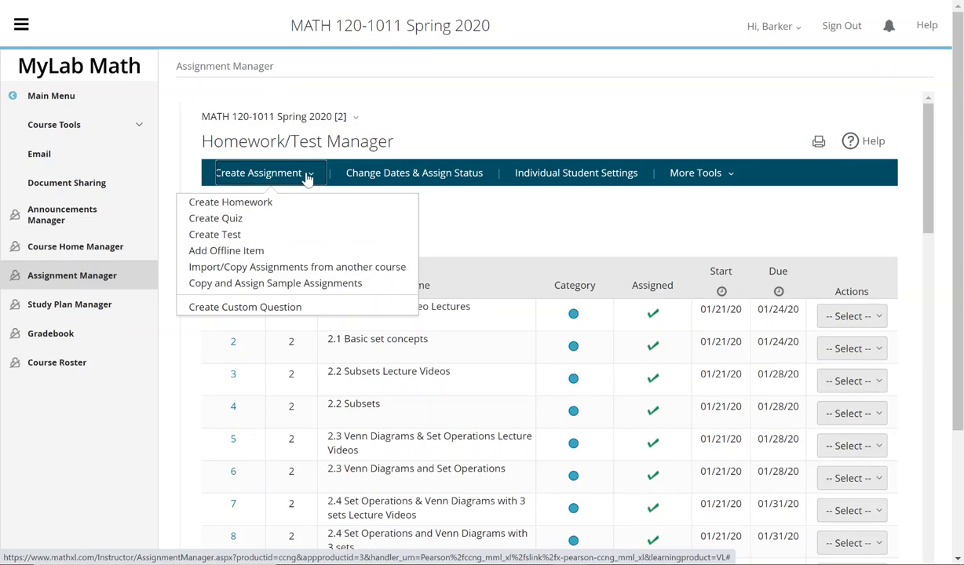
{"action": "left_click", "coordinate": [260, 207]}
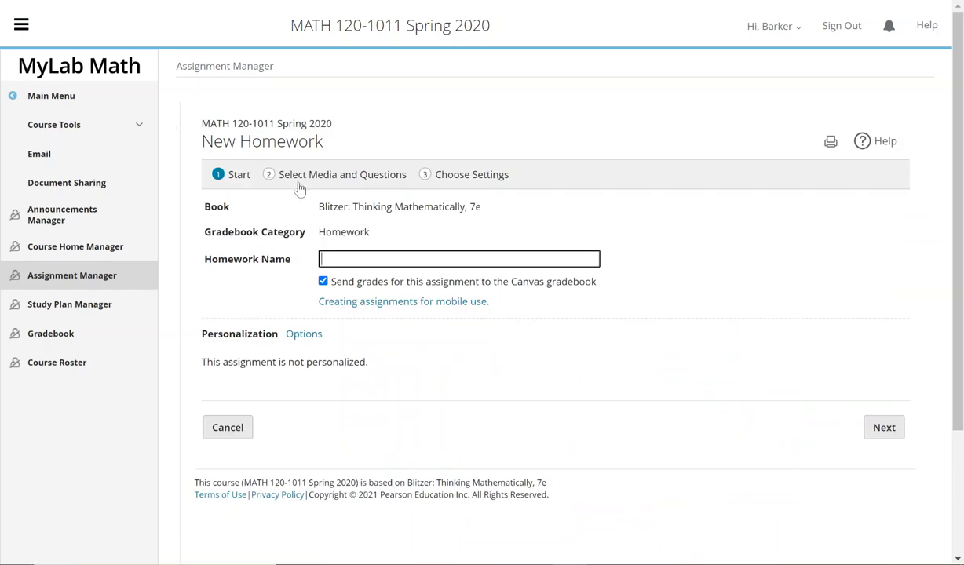
{"action": "type", "text": "Trial"}
{"action": "left_click", "coordinate": [882, 428]}
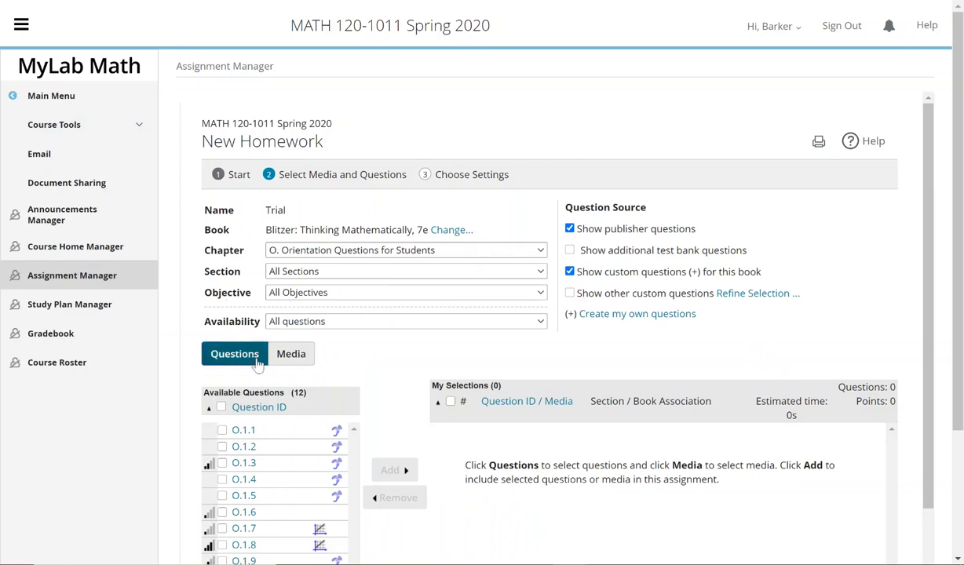
{"action": "left_click", "coordinate": [298, 355]}
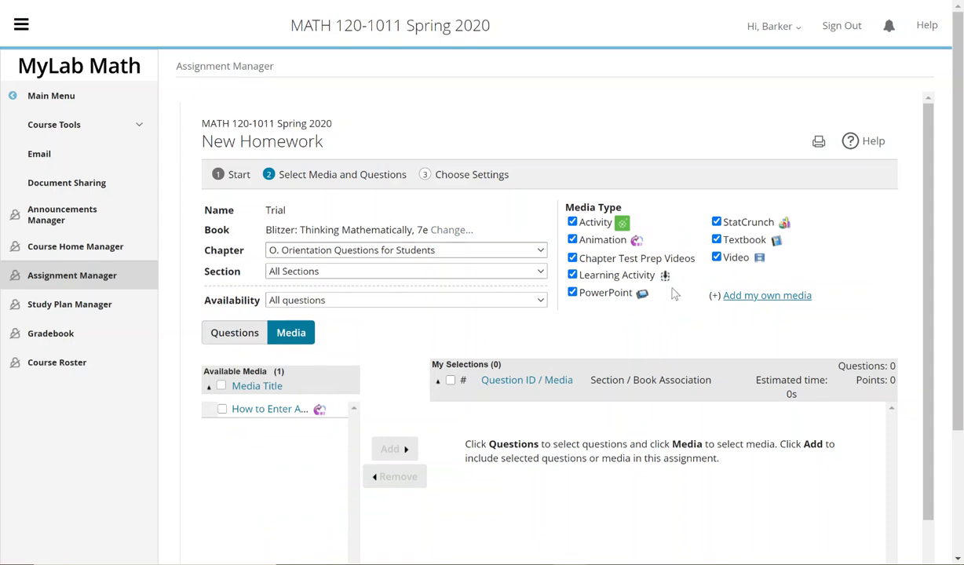
{"action": "left_click", "coordinate": [747, 304]}
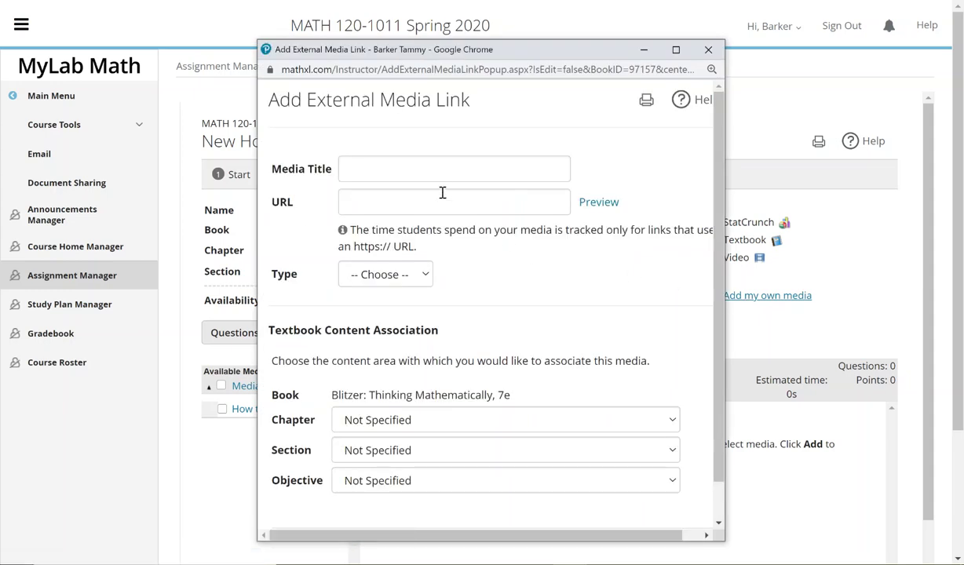
{"action": "left_click", "coordinate": [438, 168]}
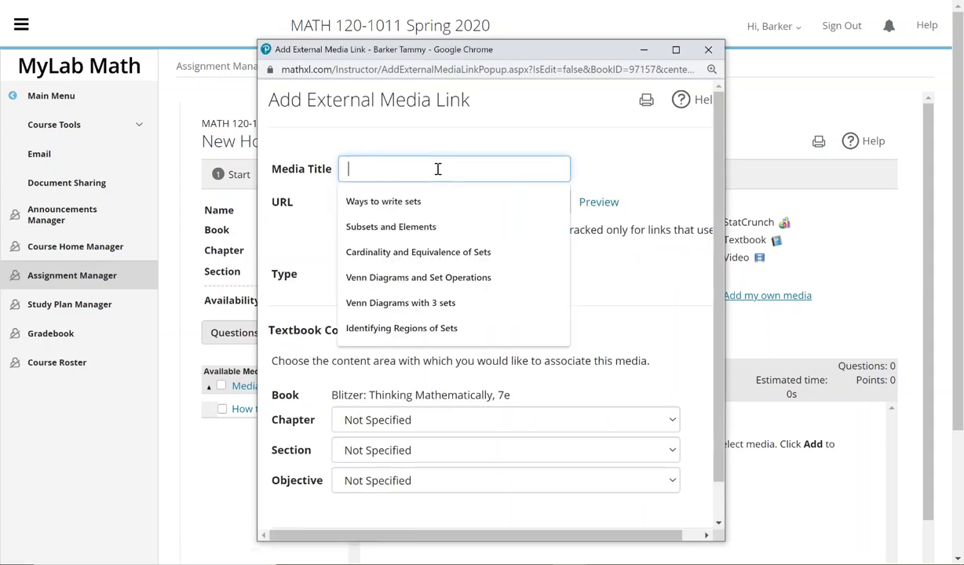
{"action": "type", "text": "Sets vi"}
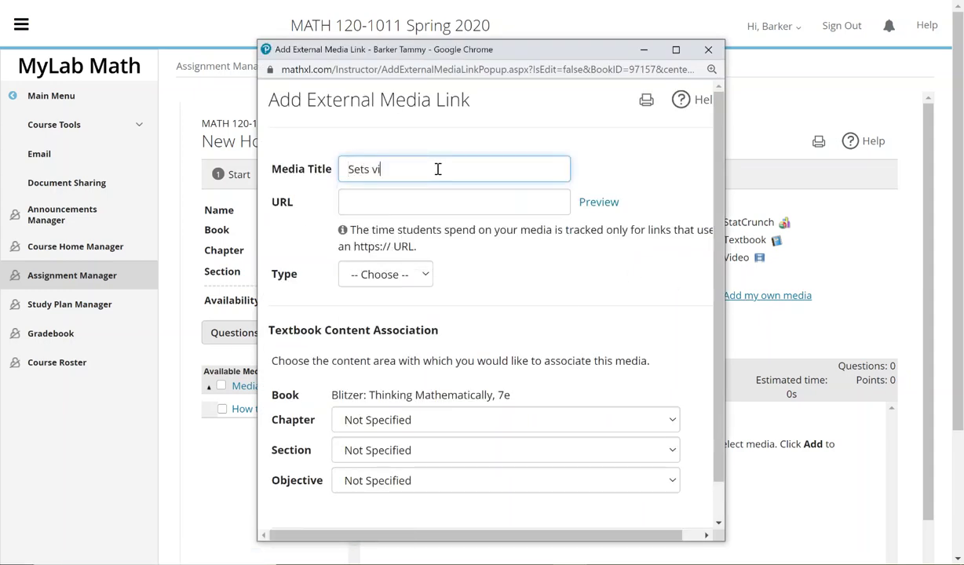
{"action": "type", "text": "deos"}
{"action": "left_click", "coordinate": [416, 212]}
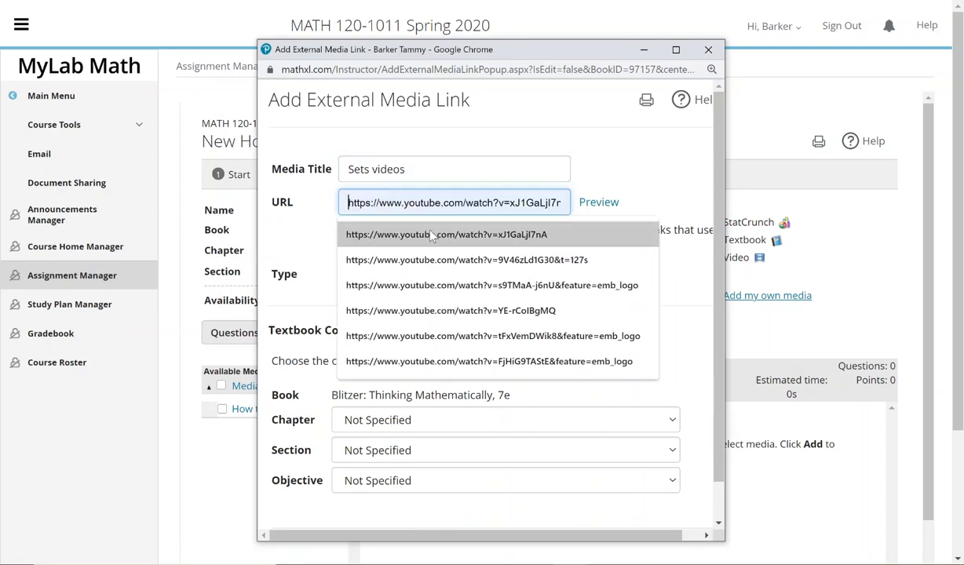
{"action": "left_click", "coordinate": [419, 232]}
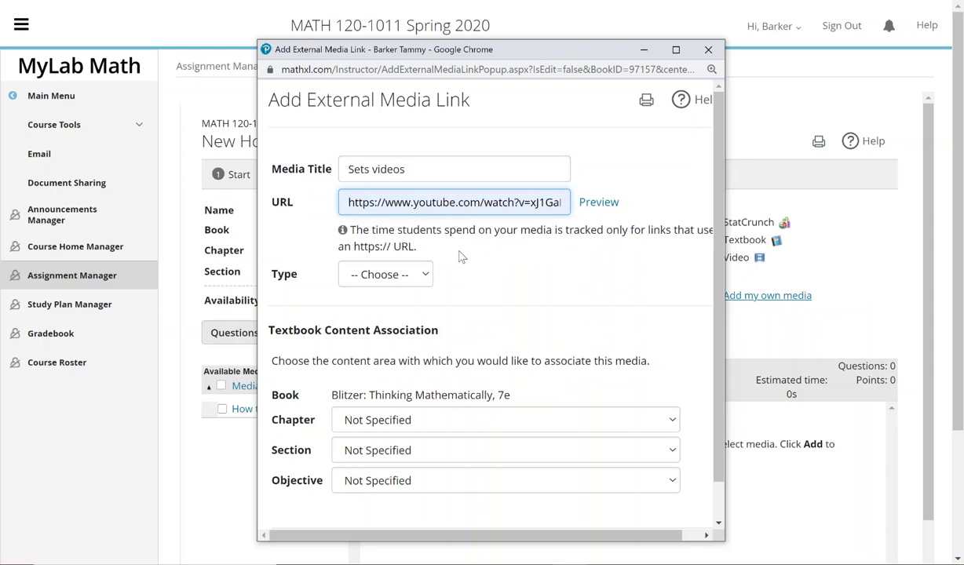
{"action": "left_click", "coordinate": [386, 275]}
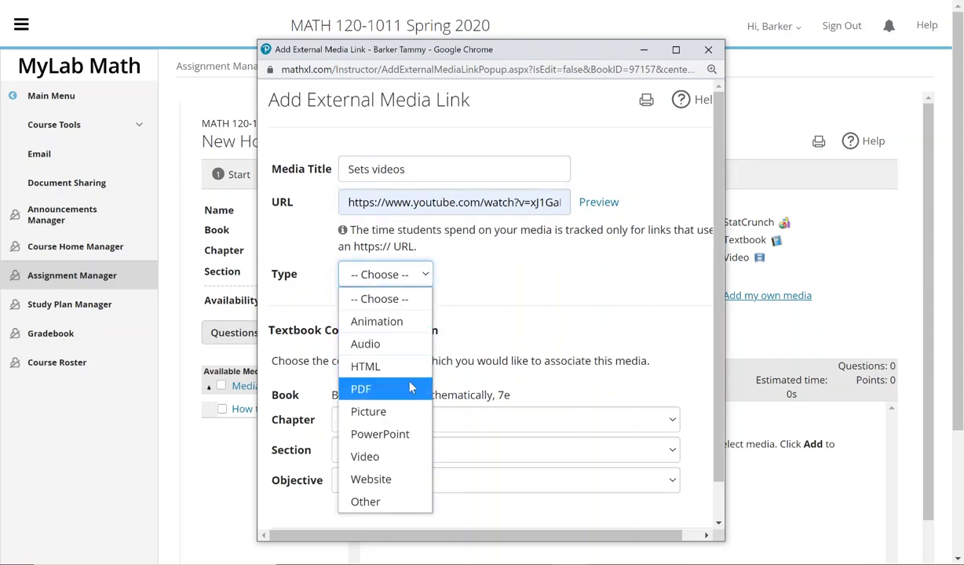
{"action": "left_click", "coordinate": [407, 480]}
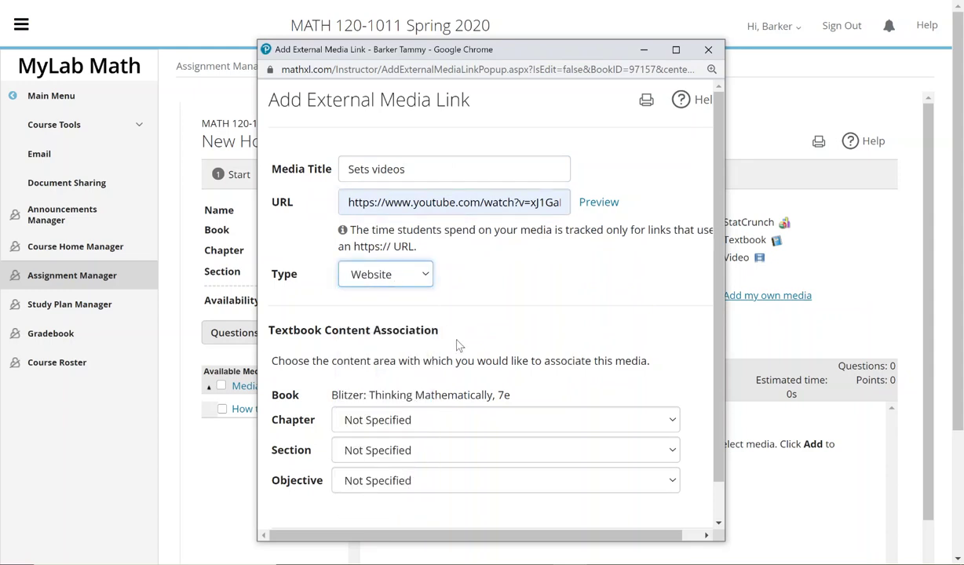
- Associate the link with 2. Set Theory, Section 2.1: Basic Set Concepts, objective Chapter and section opener applications, and add it to the homework
{"action": "left_click", "coordinate": [436, 416]}
{"action": "left_click", "coordinate": [443, 60]}
{"action": "left_click", "coordinate": [416, 450]}
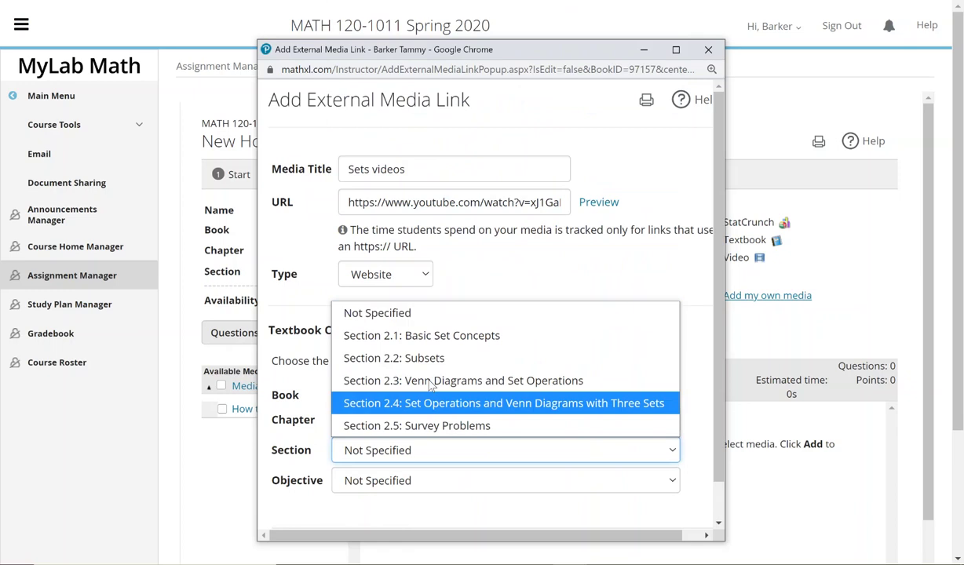
{"action": "left_click", "coordinate": [435, 336]}
{"action": "left_click", "coordinate": [435, 482]}
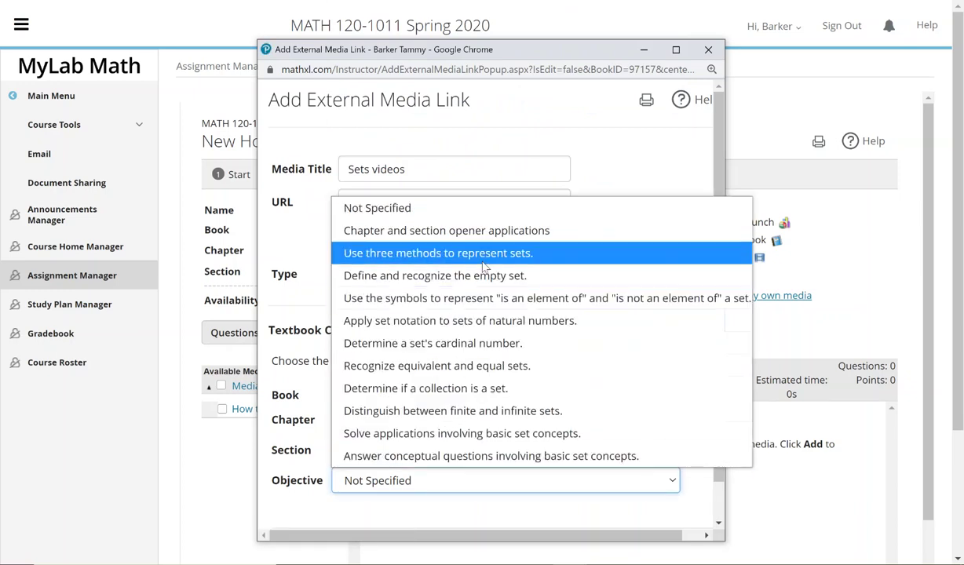
{"action": "left_click", "coordinate": [474, 231]}
{"action": "scroll", "coordinate": [705, 449], "scroll_direction": "down", "scroll_amount": 1}
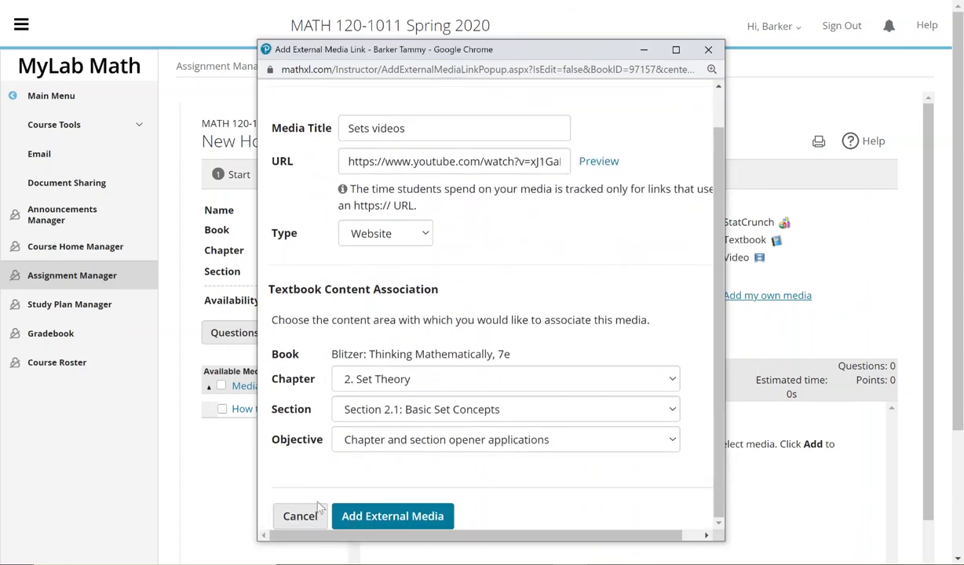
{"action": "left_click", "coordinate": [385, 506]}
- Proceed to the Trial homework's settings and set its due date to 02/04/2021
{"action": "scroll", "coordinate": [496, 467], "scroll_direction": "down", "scroll_amount": 2}
{"action": "scroll", "coordinate": [570, 450], "scroll_direction": "up", "scroll_amount": 1}
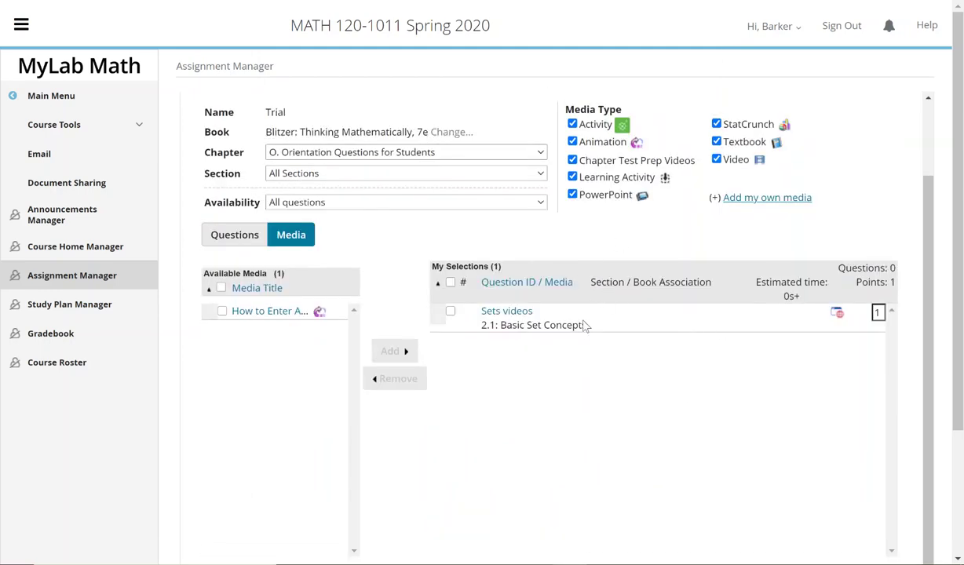
{"action": "scroll", "coordinate": [662, 380], "scroll_direction": "down", "scroll_amount": 1}
{"action": "scroll", "coordinate": [790, 534], "scroll_direction": "down", "scroll_amount": 2}
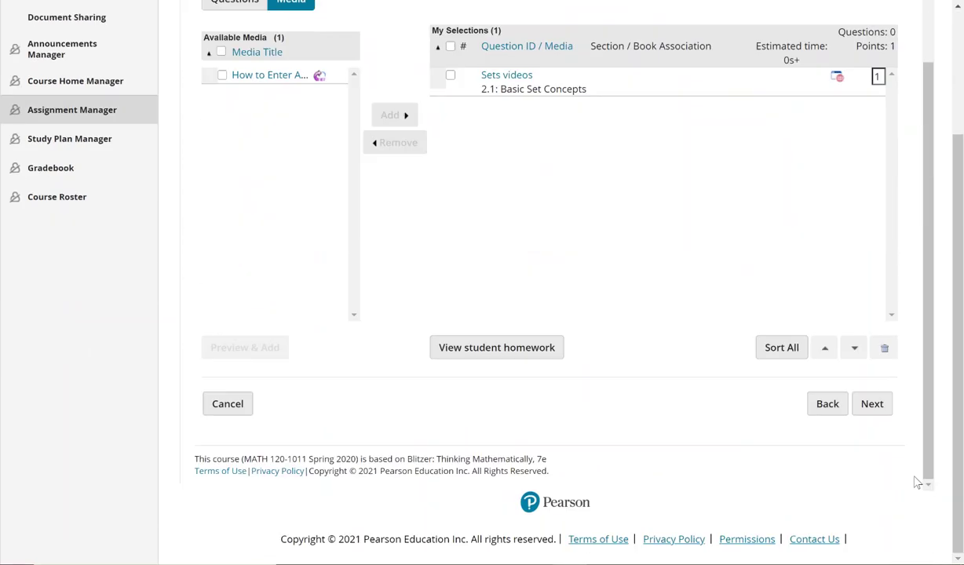
{"action": "left_click", "coordinate": [873, 406]}
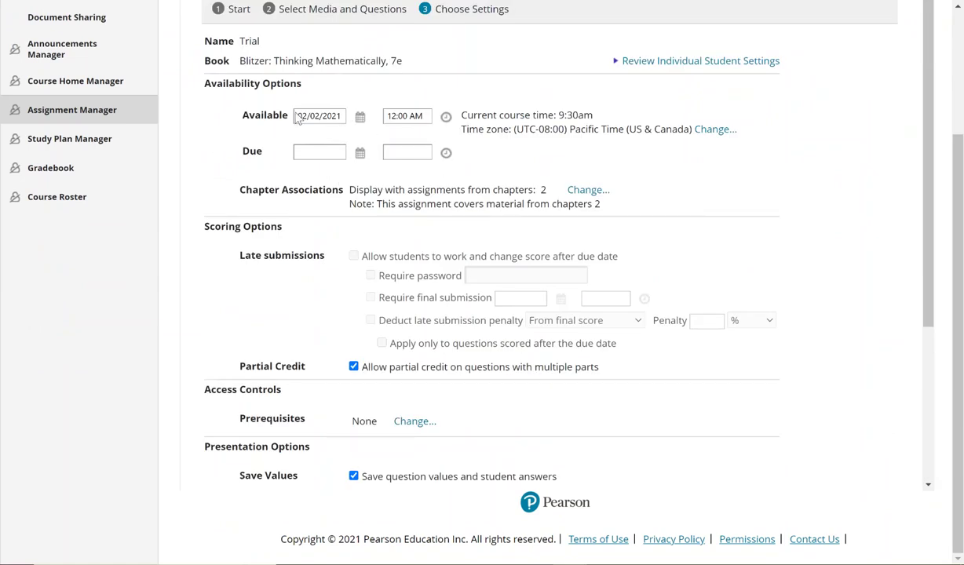
{"action": "scroll", "coordinate": [440, 224], "scroll_direction": "down", "scroll_amount": 3}
{"action": "scroll", "coordinate": [407, 252], "scroll_direction": "up", "scroll_amount": 3}
{"action": "left_click", "coordinate": [359, 153]}
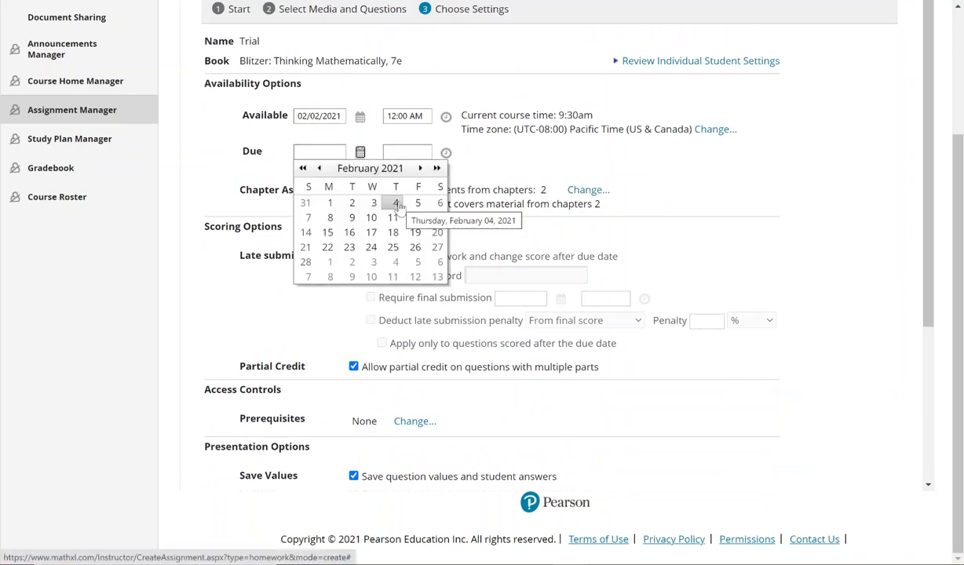
{"action": "left_click", "coordinate": [396, 203]}
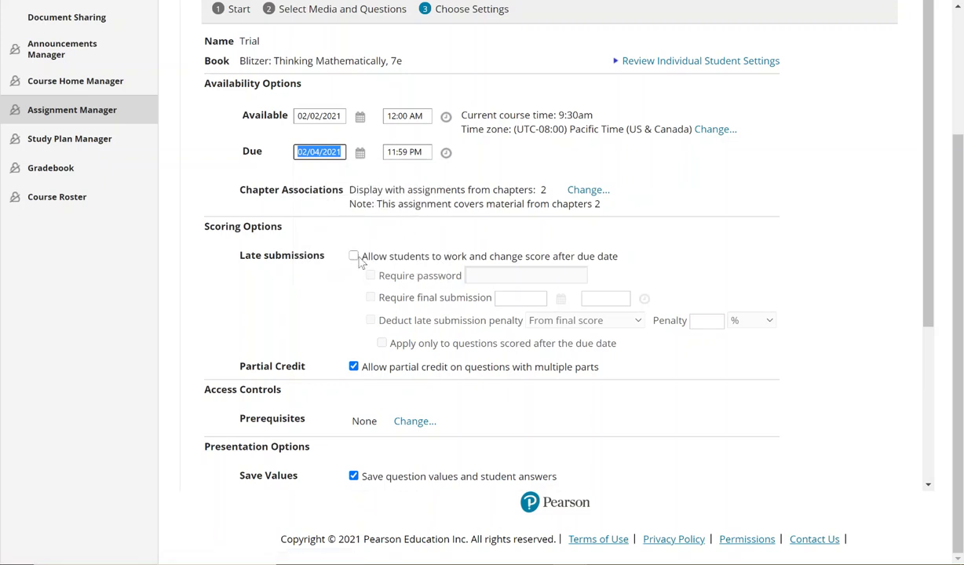
- Allow students to work and change their score after the due date, then save and assign the homework
{"action": "left_click", "coordinate": [353, 256]}
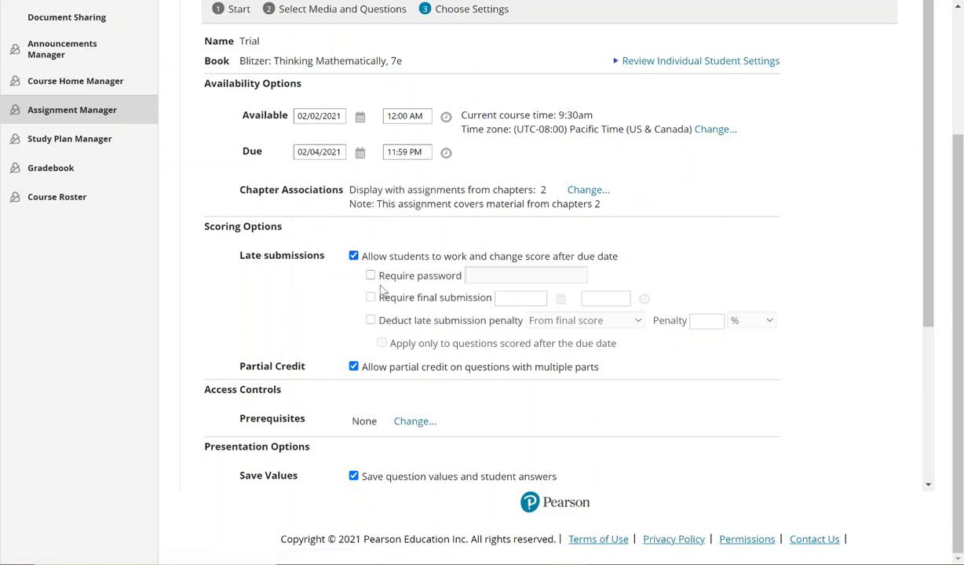
{"action": "scroll", "coordinate": [382, 291], "scroll_direction": "down", "scroll_amount": 1}
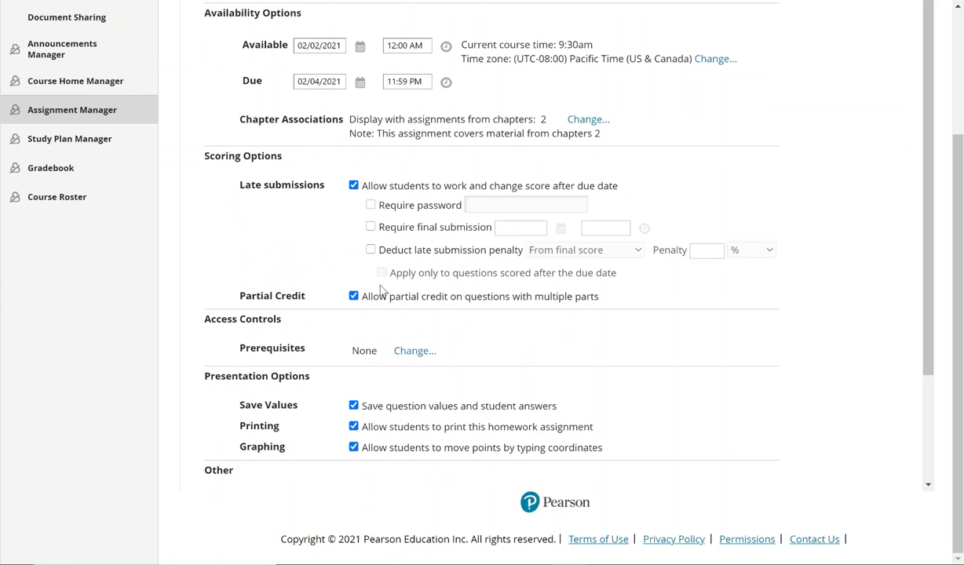
{"action": "scroll", "coordinate": [388, 292], "scroll_direction": "down", "scroll_amount": 1}
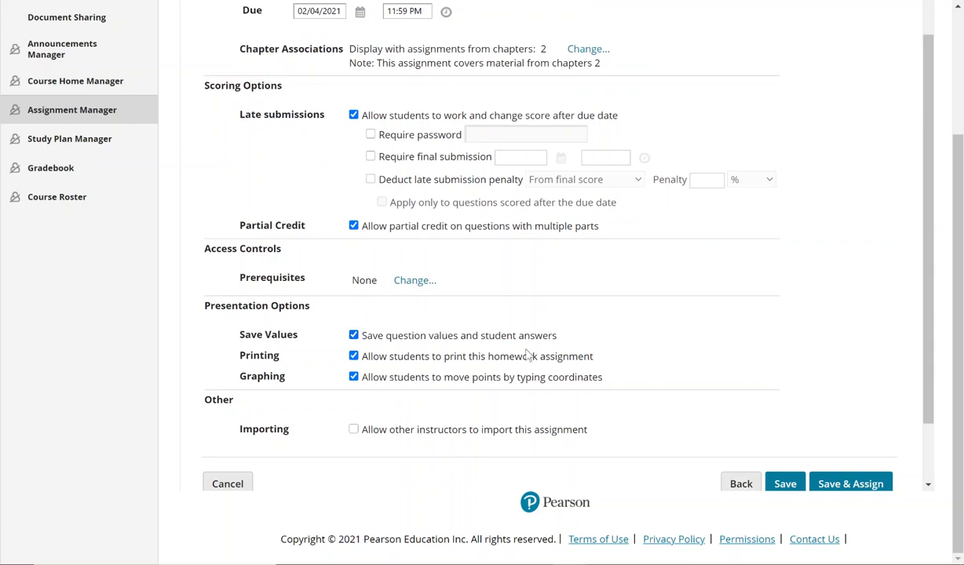
{"action": "scroll", "coordinate": [824, 409], "scroll_direction": "down", "scroll_amount": 1}
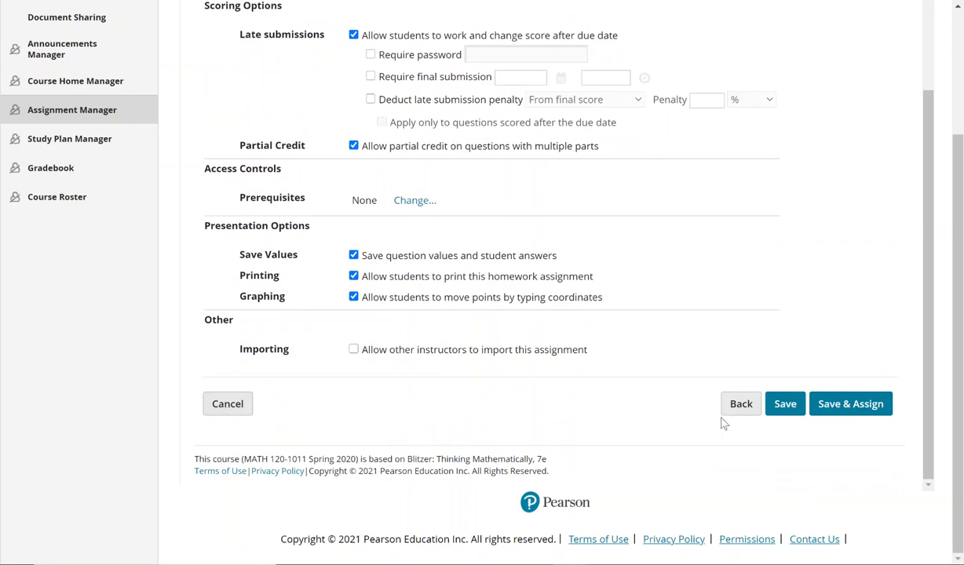
{"action": "left_click", "coordinate": [824, 409]}
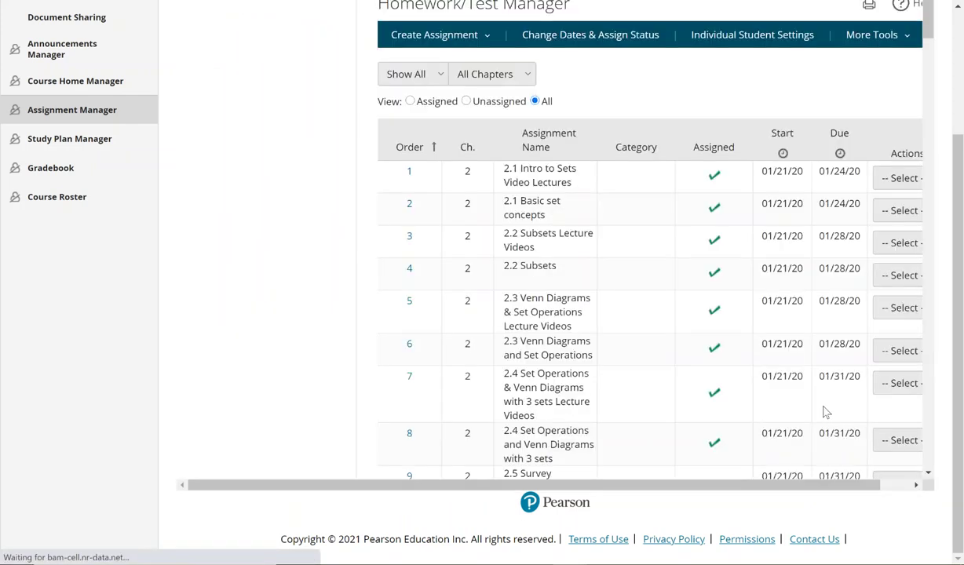
- Move the Trial assignment from the end of the list to order position 4
{"action": "scroll", "coordinate": [459, 265], "scroll_direction": "down", "scroll_amount": 5}
{"action": "scroll", "coordinate": [444, 280], "scroll_direction": "down", "scroll_amount": 18}
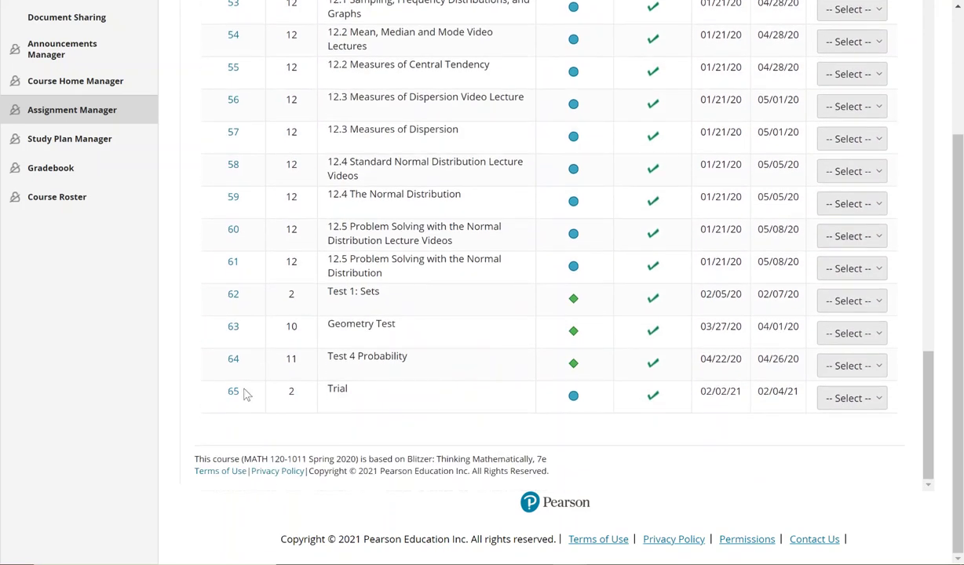
{"action": "left_click", "coordinate": [234, 392]}
{"action": "left_click", "coordinate": [244, 393]}
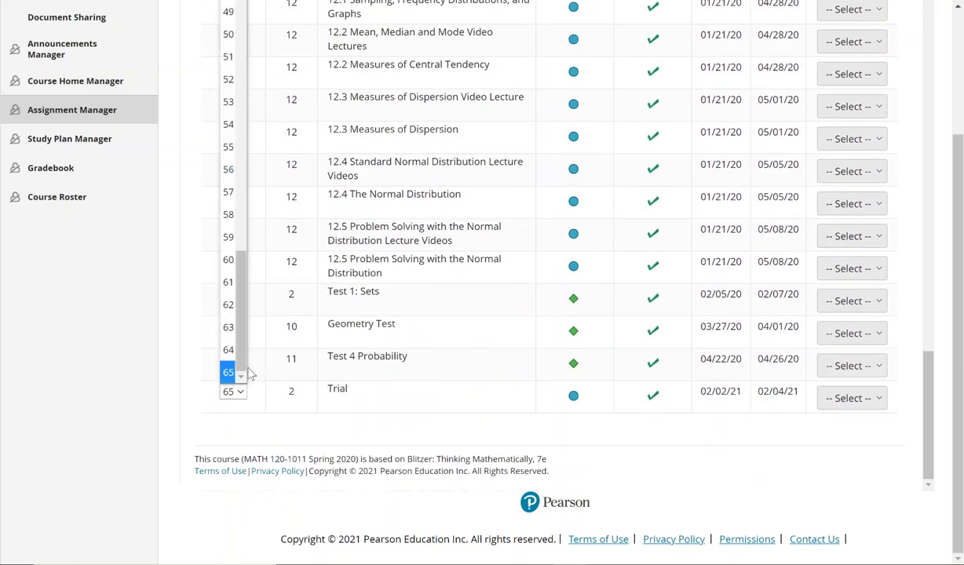
{"action": "left_click_drag", "start_coordinate": [241, 357], "coordinate": [254, 29]}
{"action": "left_click", "coordinate": [228, 30]}
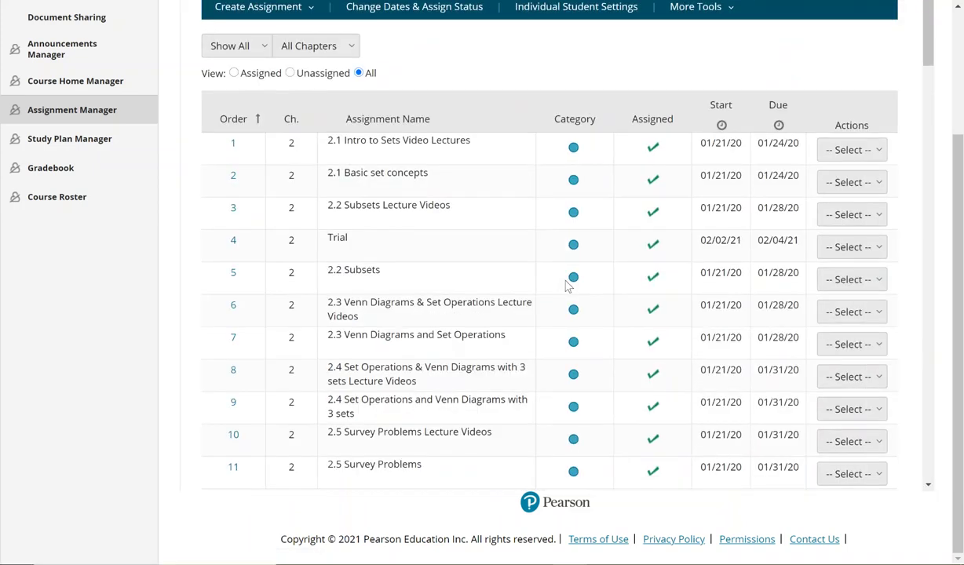